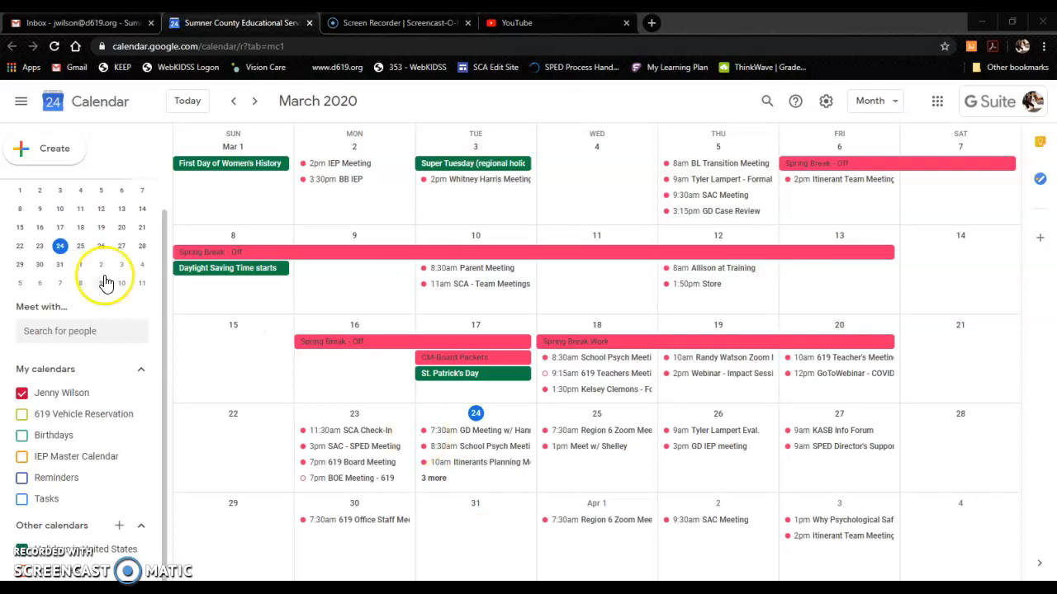
- Create a calendar event titled "Weekly Teacher Meeting" on Mar 24, 2020, from 6:00pm to 7:00pm
click(51, 152)
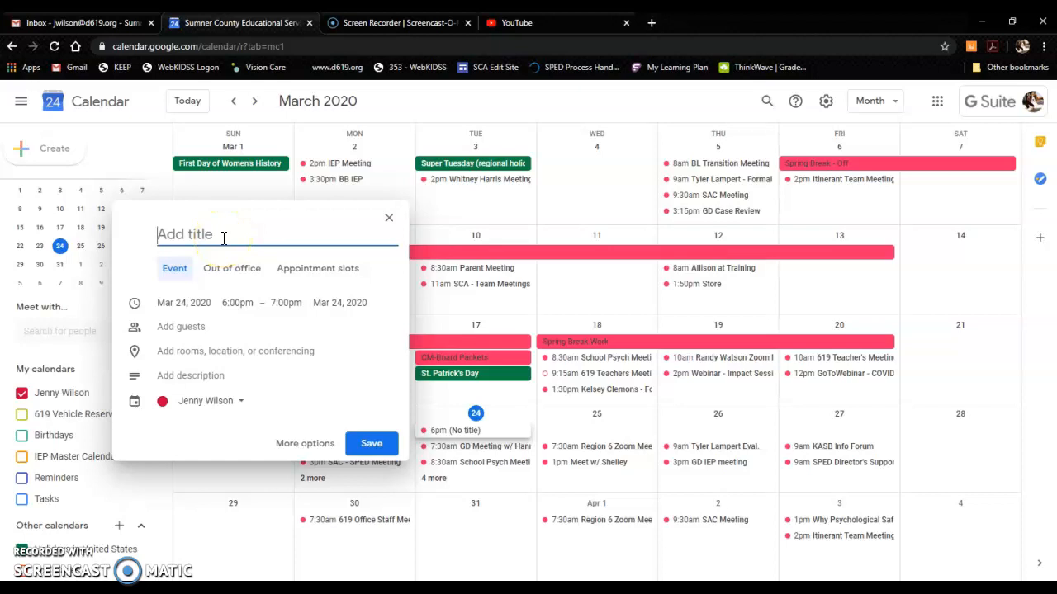
text(Weekly Teacher Meeting)
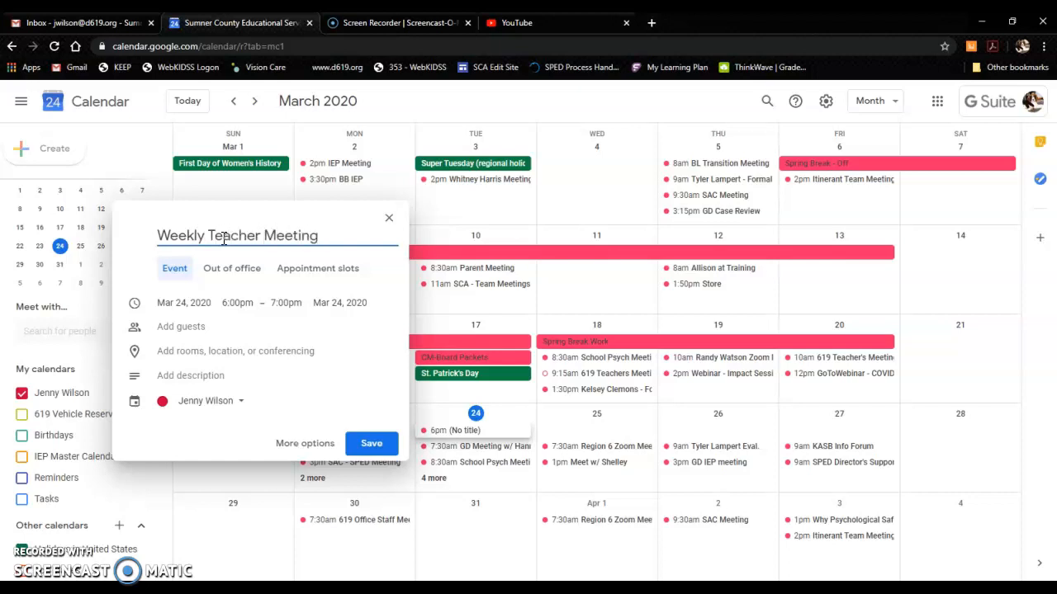
click(175, 303)
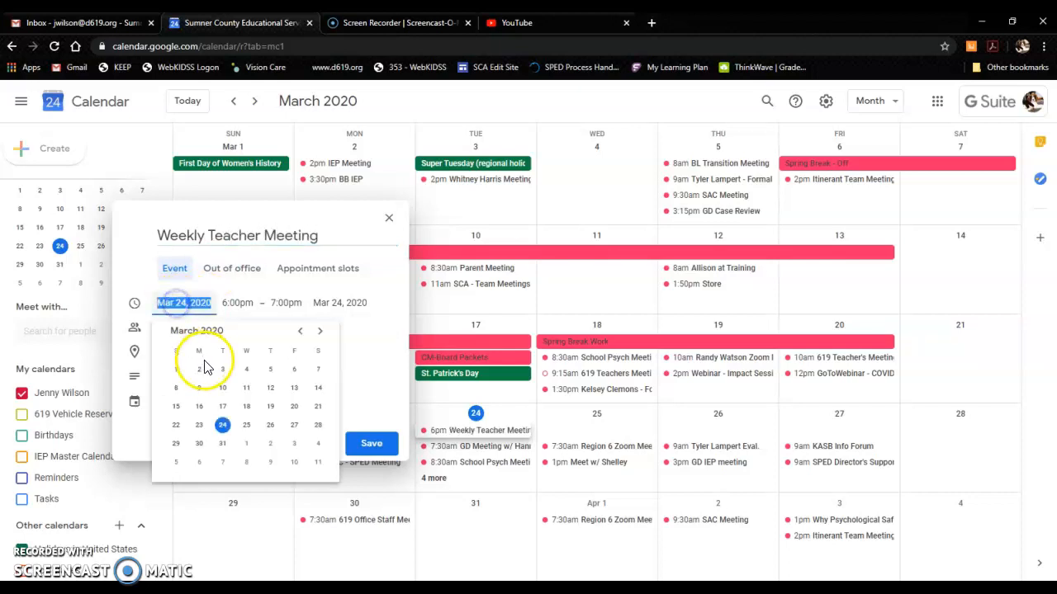
click(221, 427)
click(237, 303)
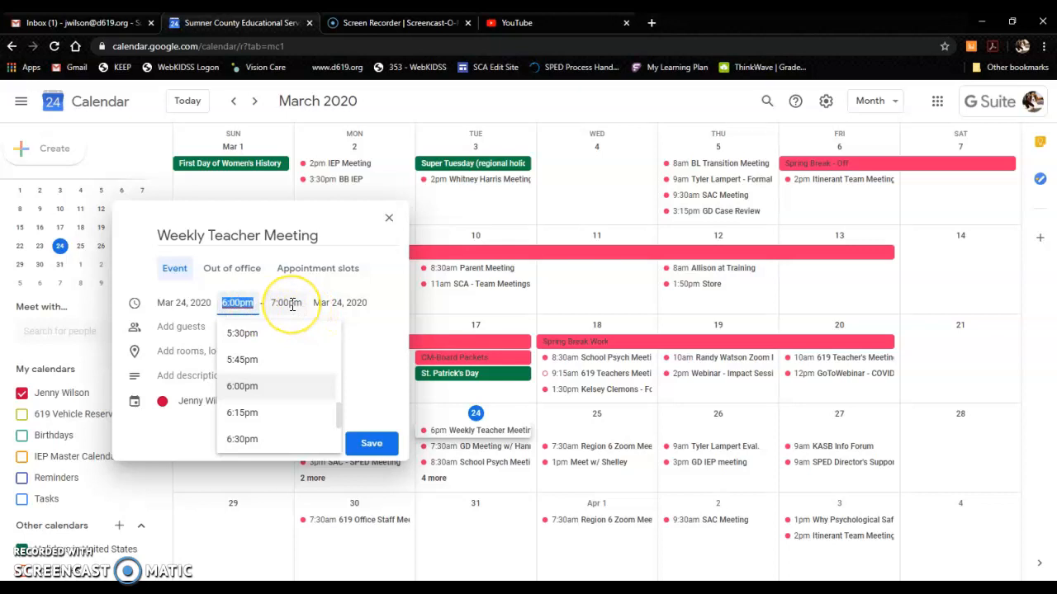
click(285, 302)
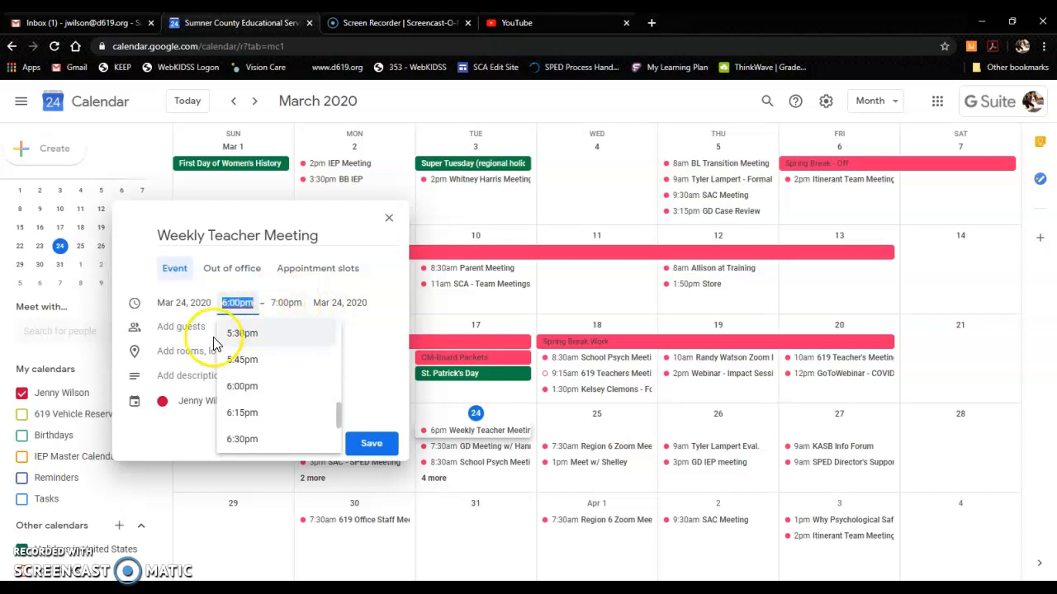
- Invite five colleagues to the event as guests, choosing each from the contact suggestions
click(191, 327)
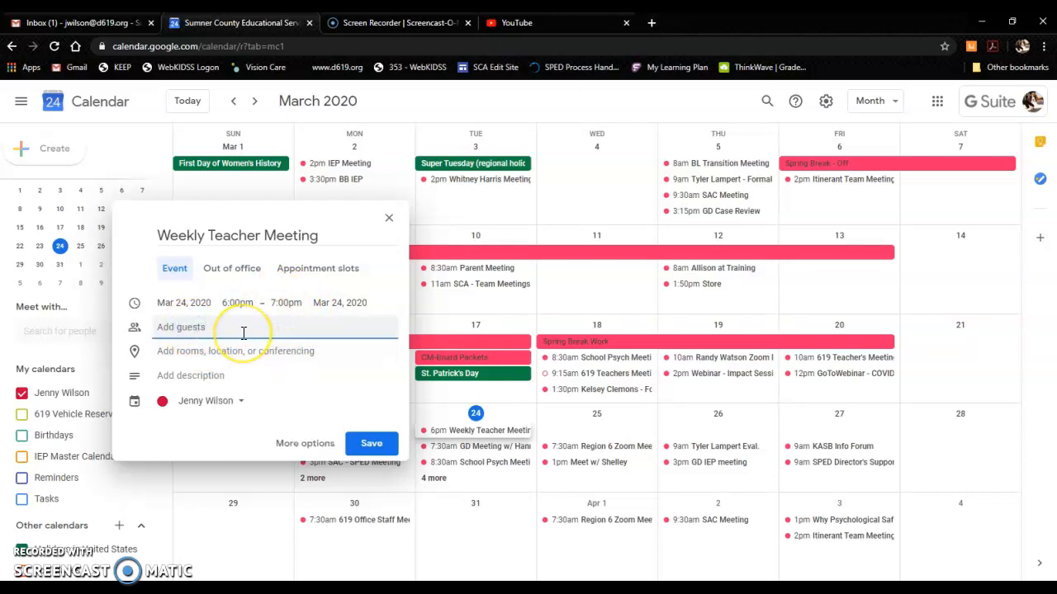
text(jon)
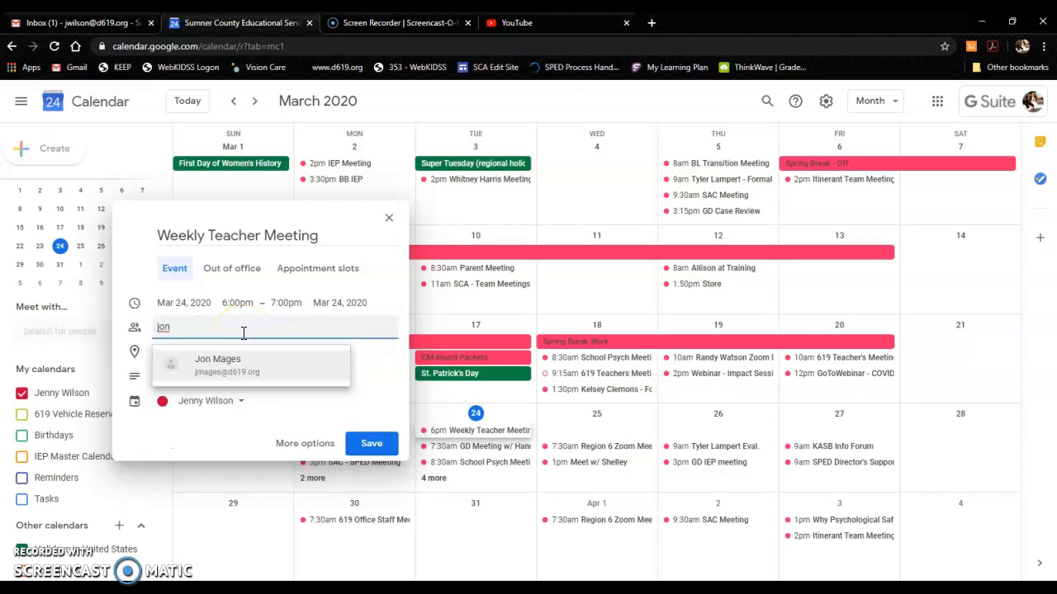
click(202, 361)
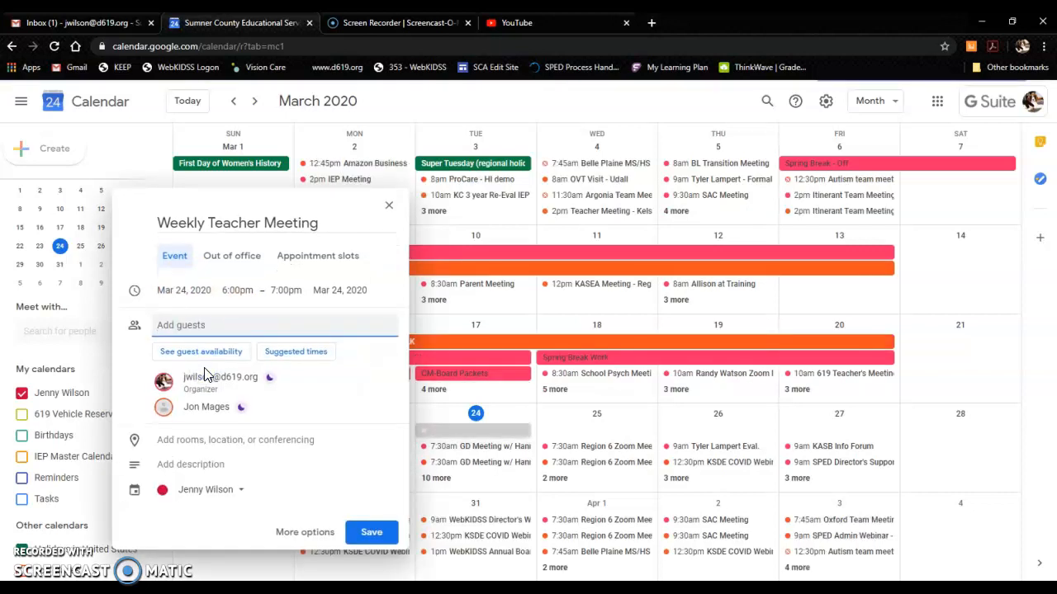
text(hannah)
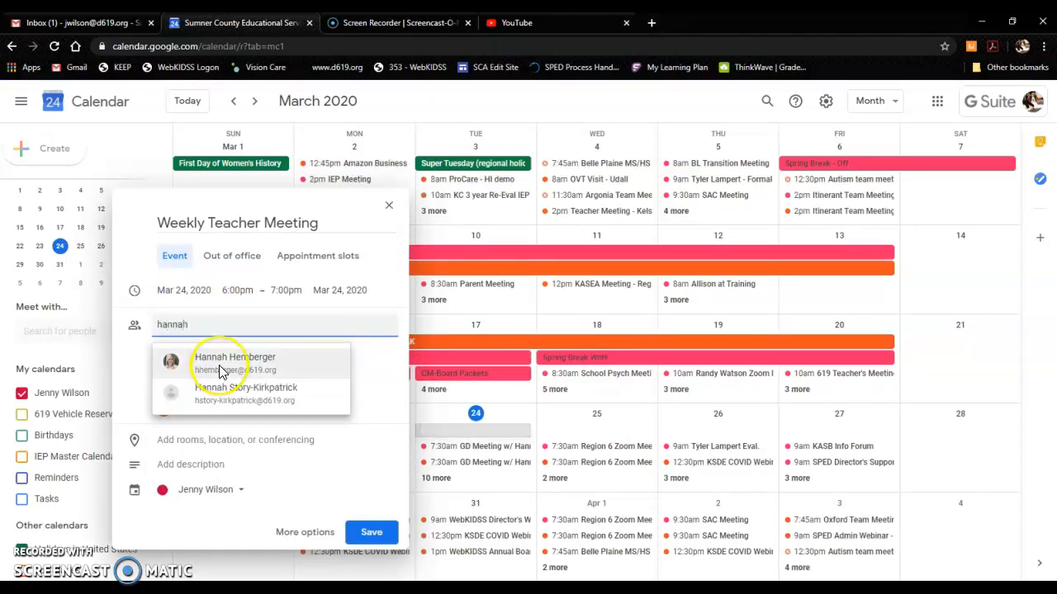
click(223, 371)
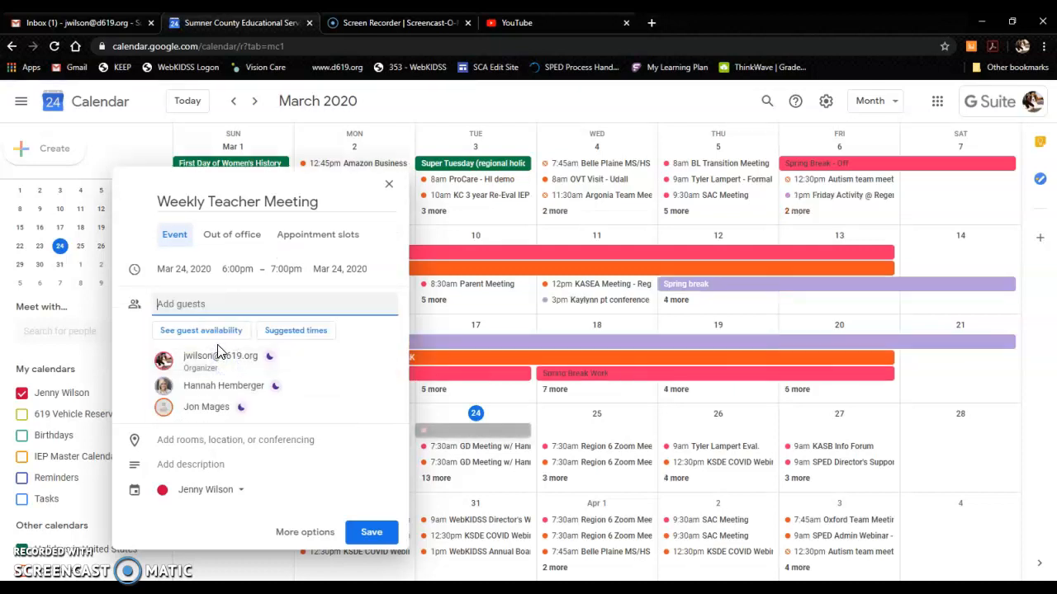
text(mic)
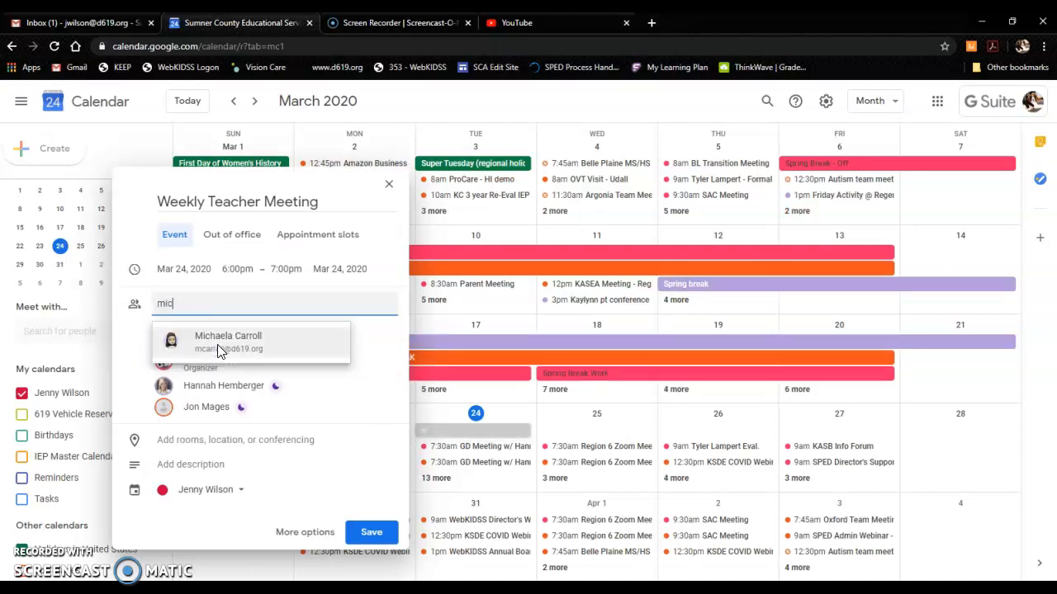
click(219, 347)
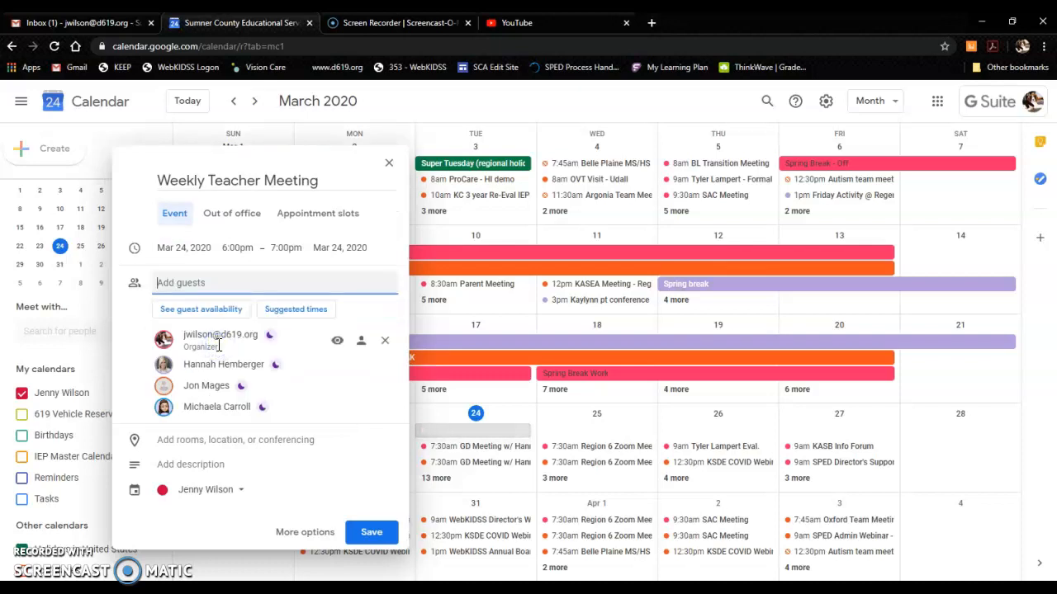
text(shelle)
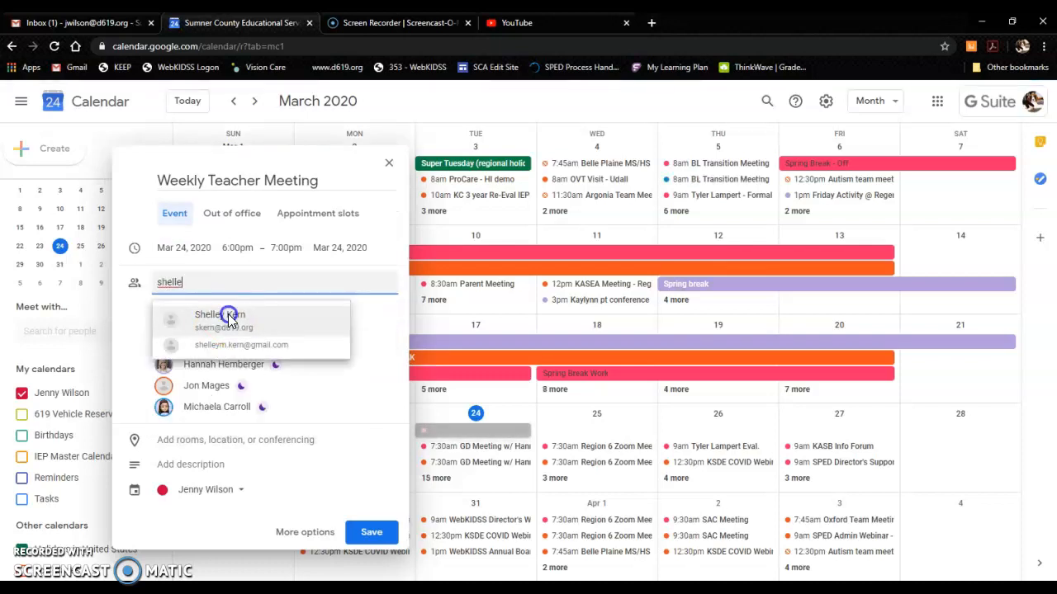
click(229, 313)
text(jenni)
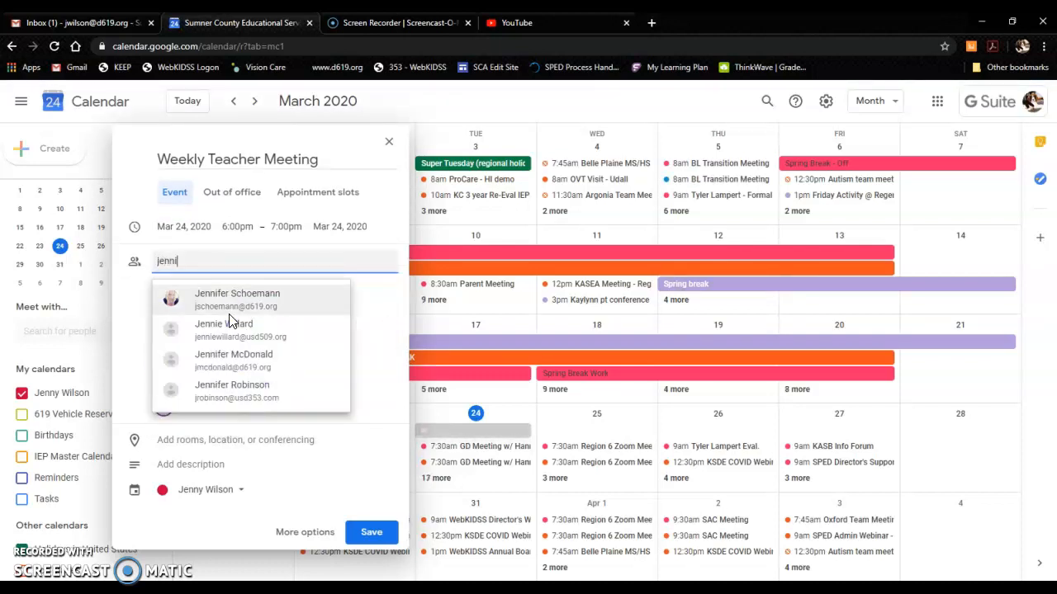
click(234, 308)
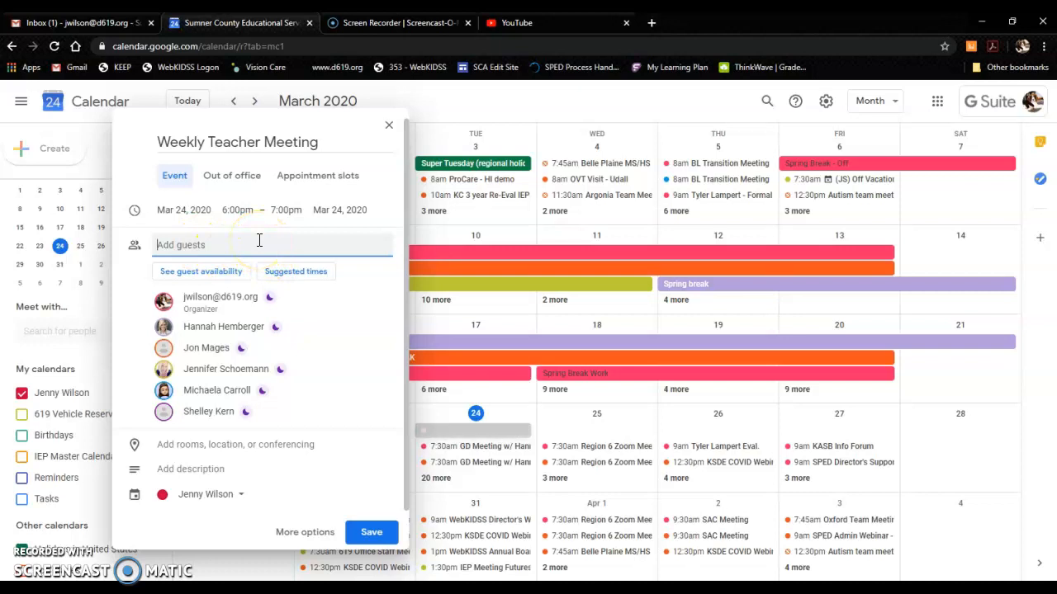
- Add Hangouts Meet conferencing to the event and dismiss the Facebook notification
click(144, 452)
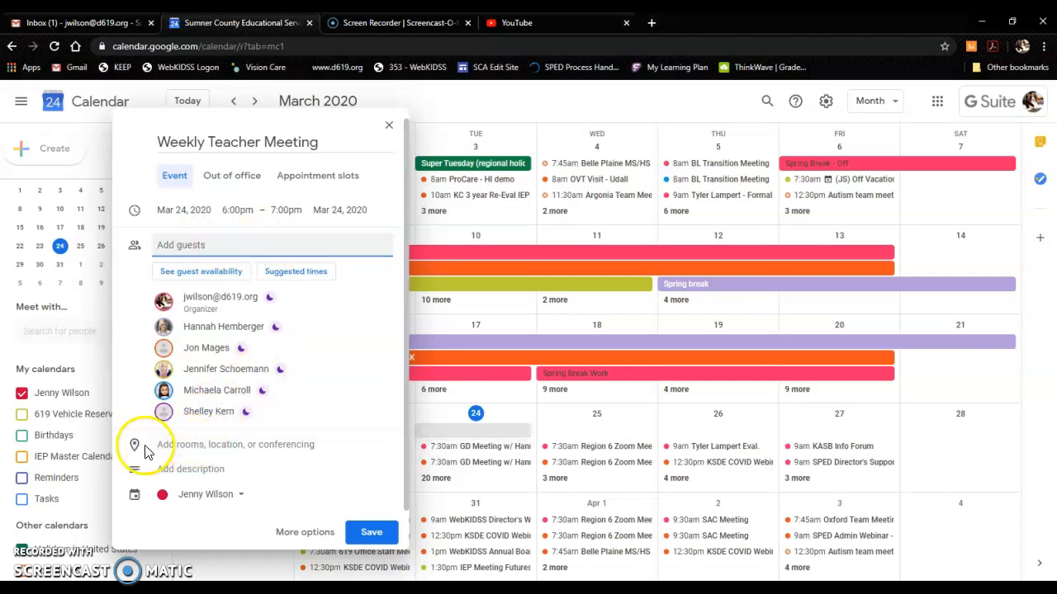
click(261, 450)
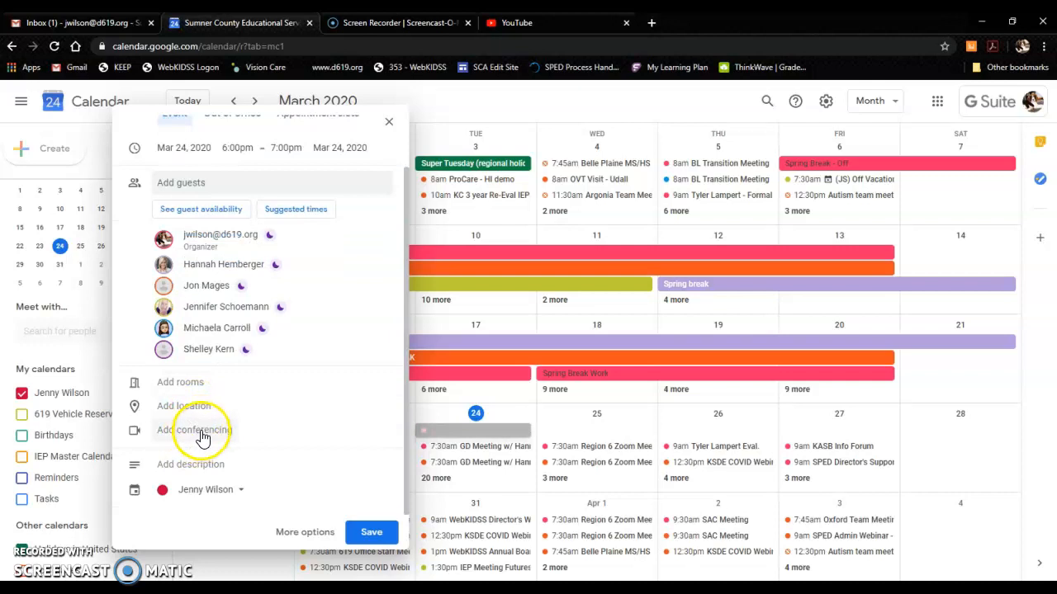
click(204, 437)
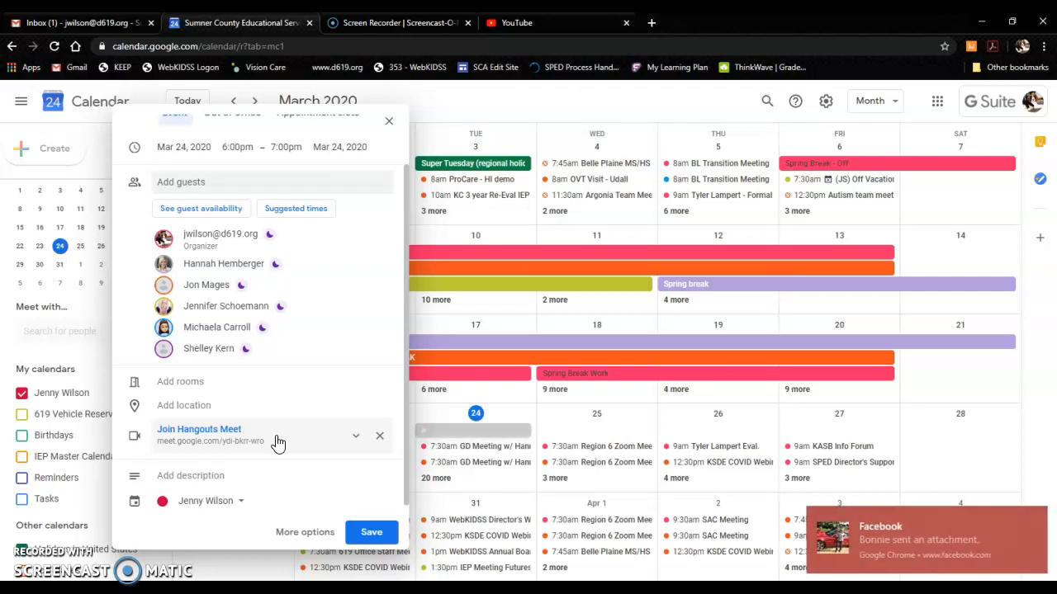
click(1038, 518)
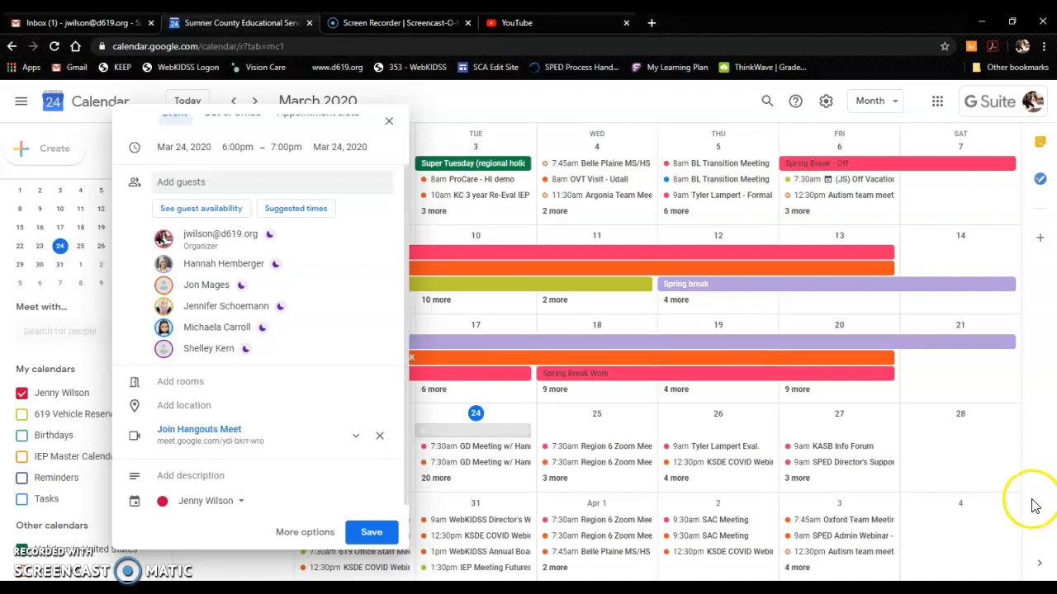
- Enter "SCA Team Weekly Meeting." as the event description, dismissing the mail notifications that interrupt
click(248, 477)
text(SCA)
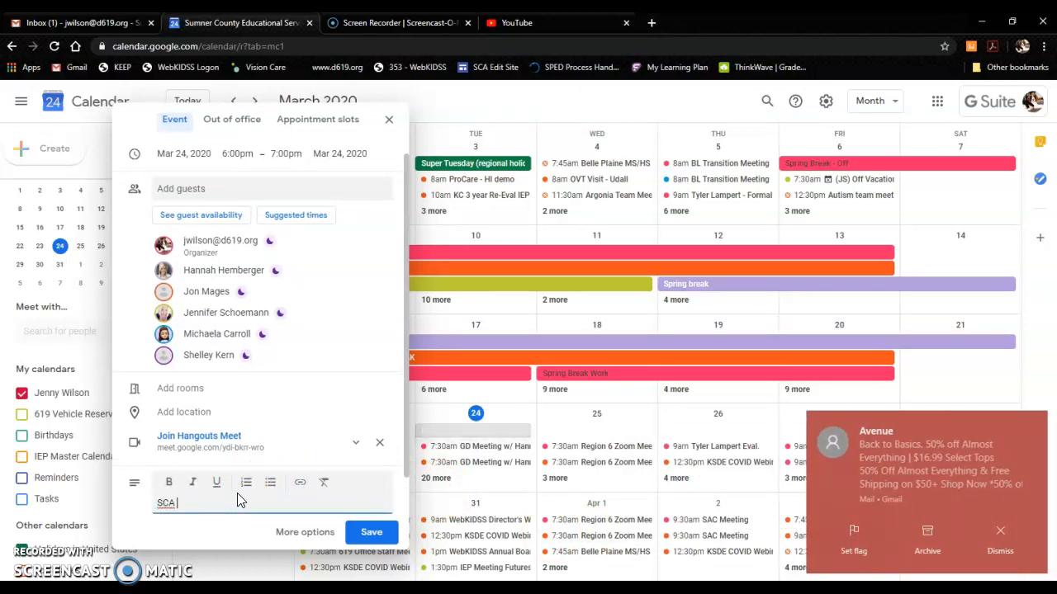
click(998, 536)
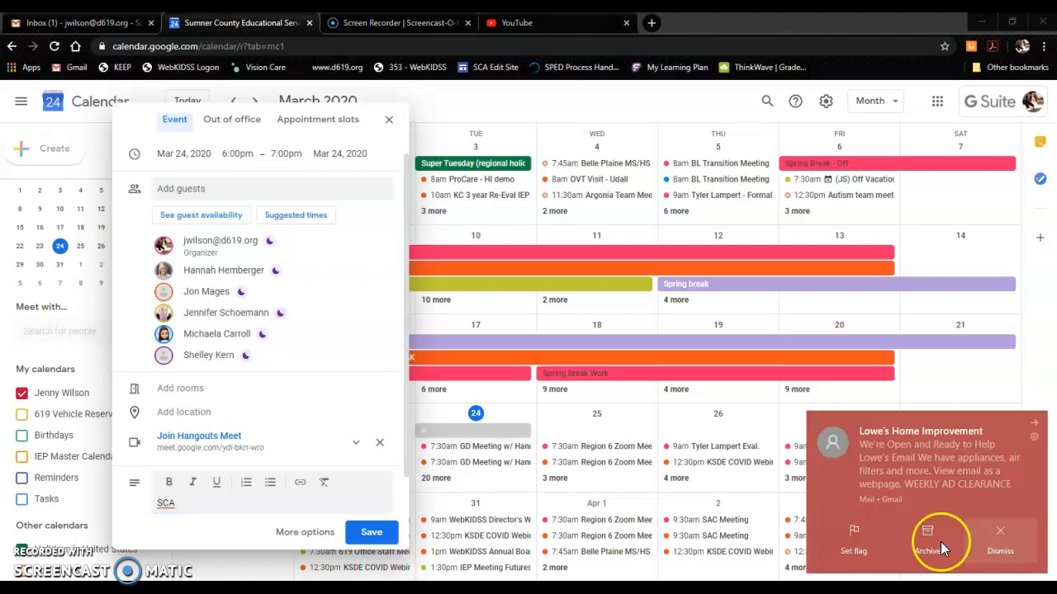
click(999, 549)
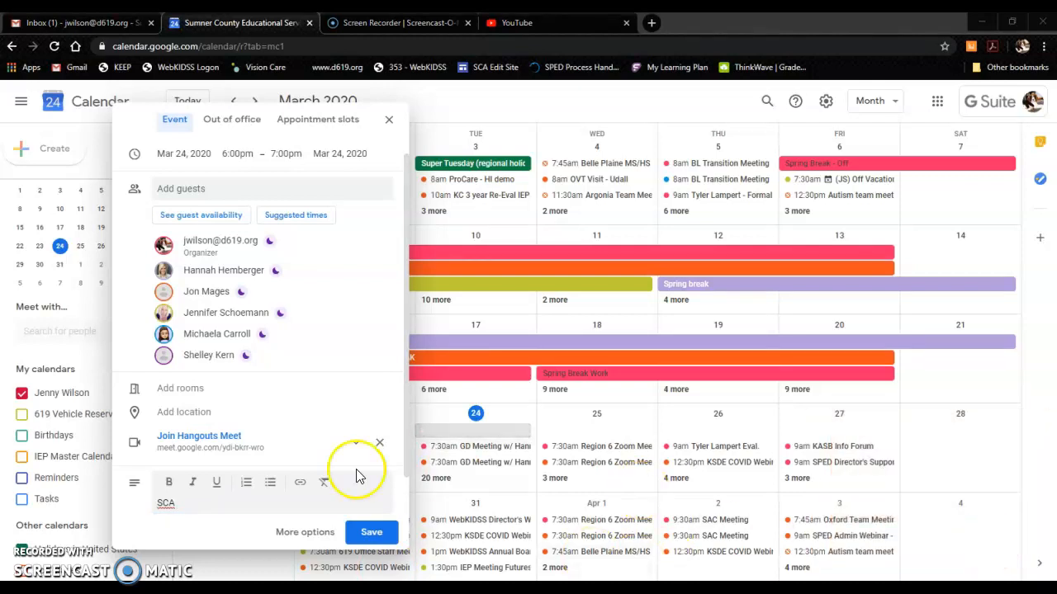
click(179, 502)
text(Teacm)
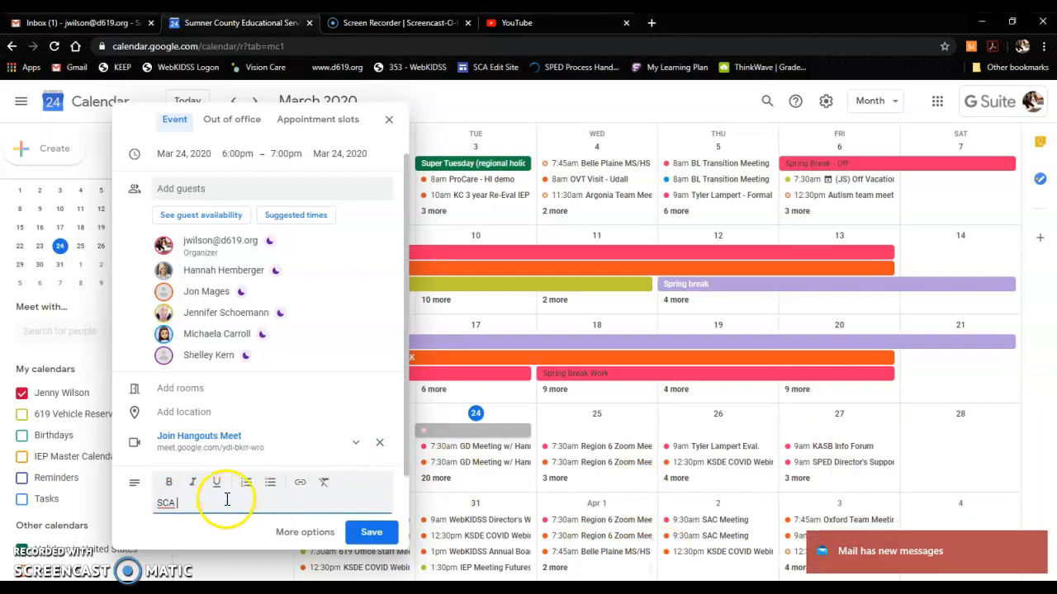
key(BackSpace)
key(BackSpace)
text(m W)
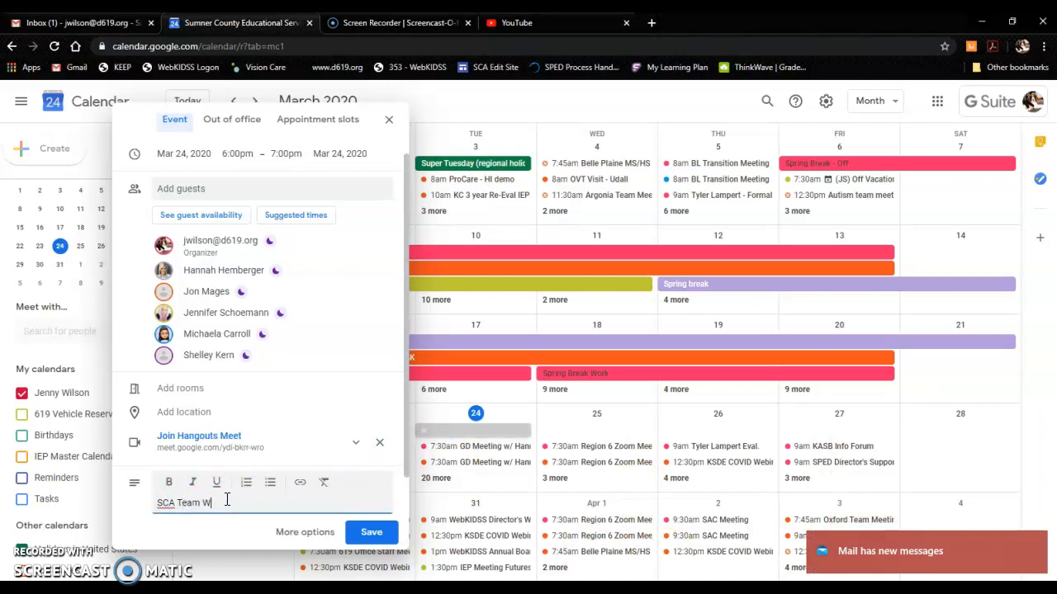
text(eekly Meeting.)
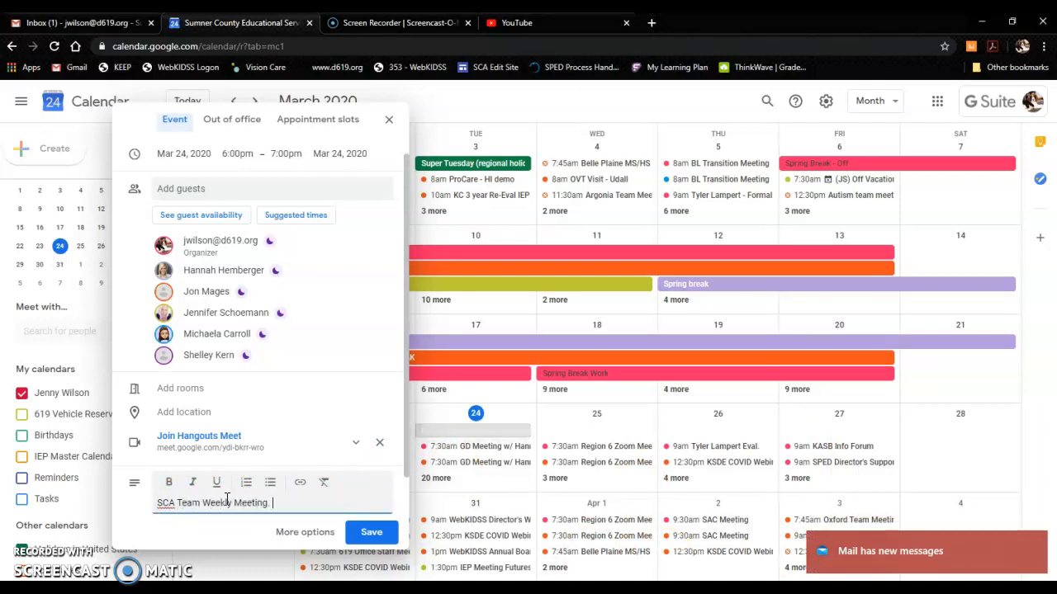
- Replace the event description with a sample student's name in the possessive followed by "ICLP Planning"
scroll(279, 516, up, 1)
scroll(278, 516, down, 2)
drag(277, 458, 118, 468)
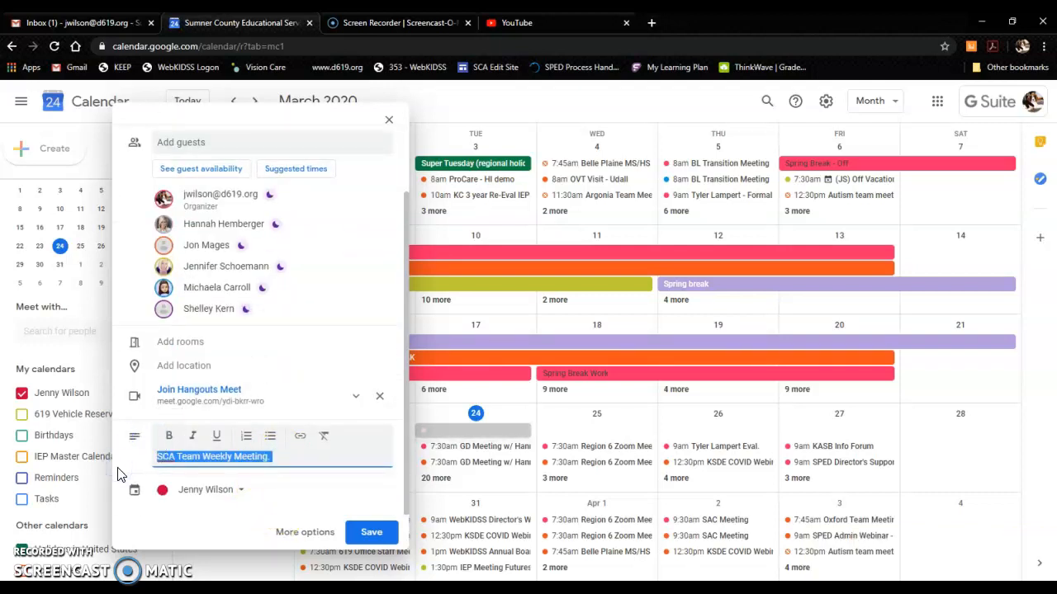
text(Joe S)
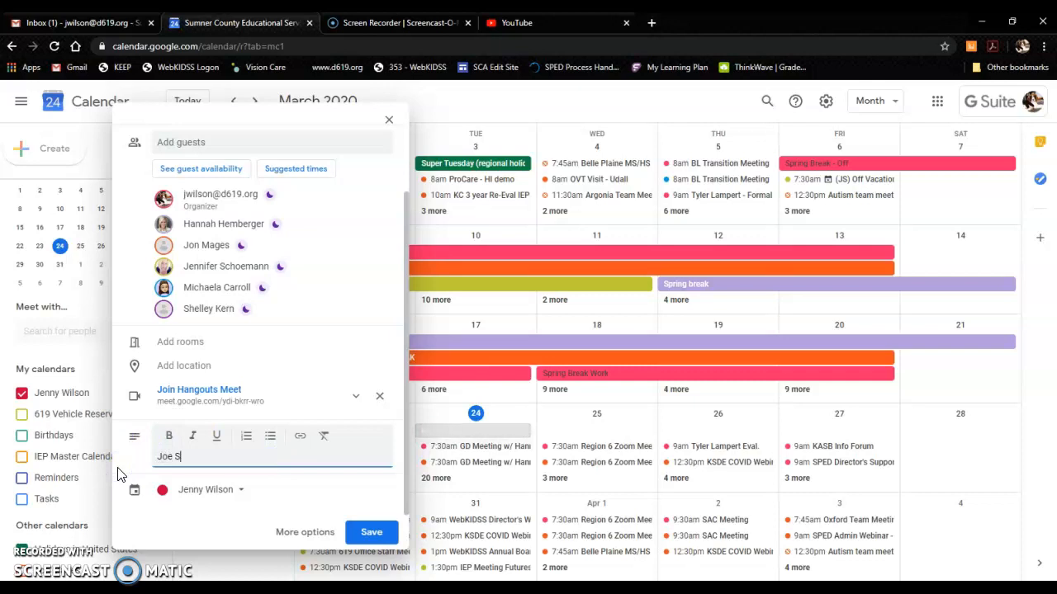
text(chmo's Annule)
key(BackSpace)
key(BackSpace)
key(BackSpace)
text(al I)
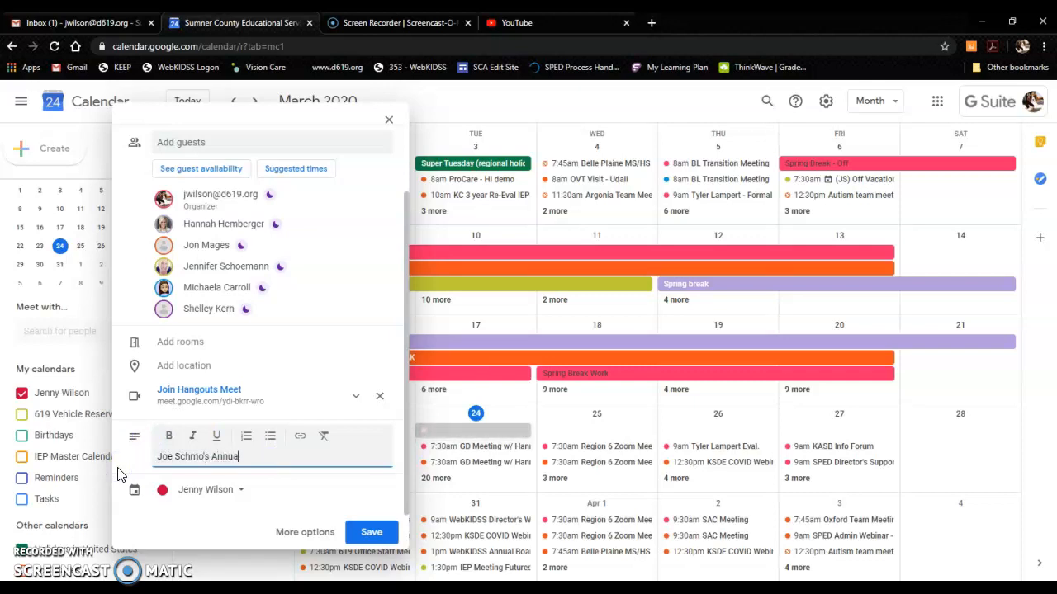
key(BackSpace)
key(BackSpace)
key(BackSpace)
key(BackSpace)
key(BackSpace)
key(BackSpace)
key(BackSpace)
key(BackSpace)
key(BackSpace)
text('s )
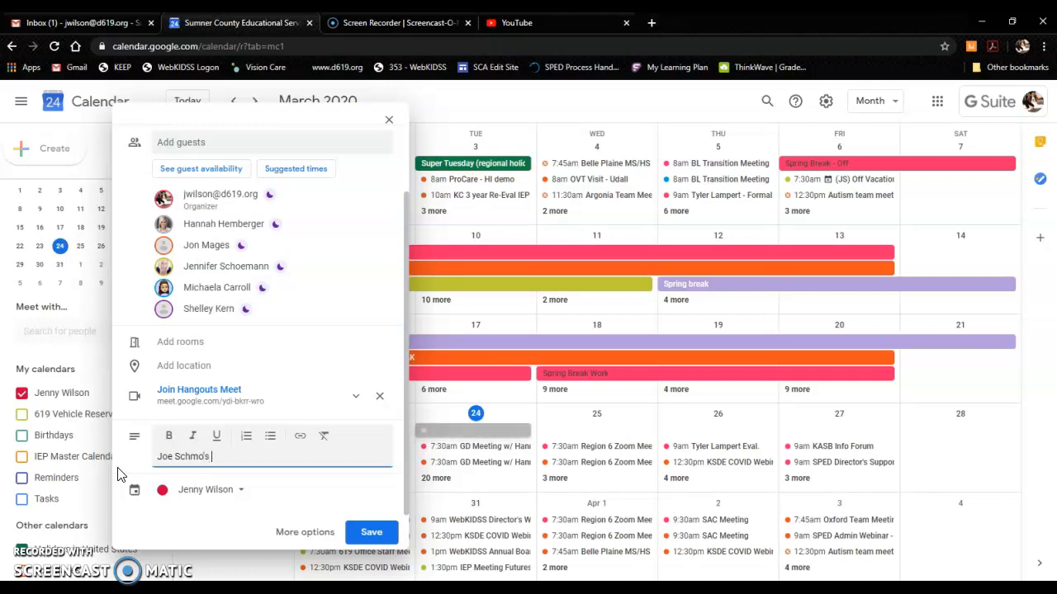
text(I)
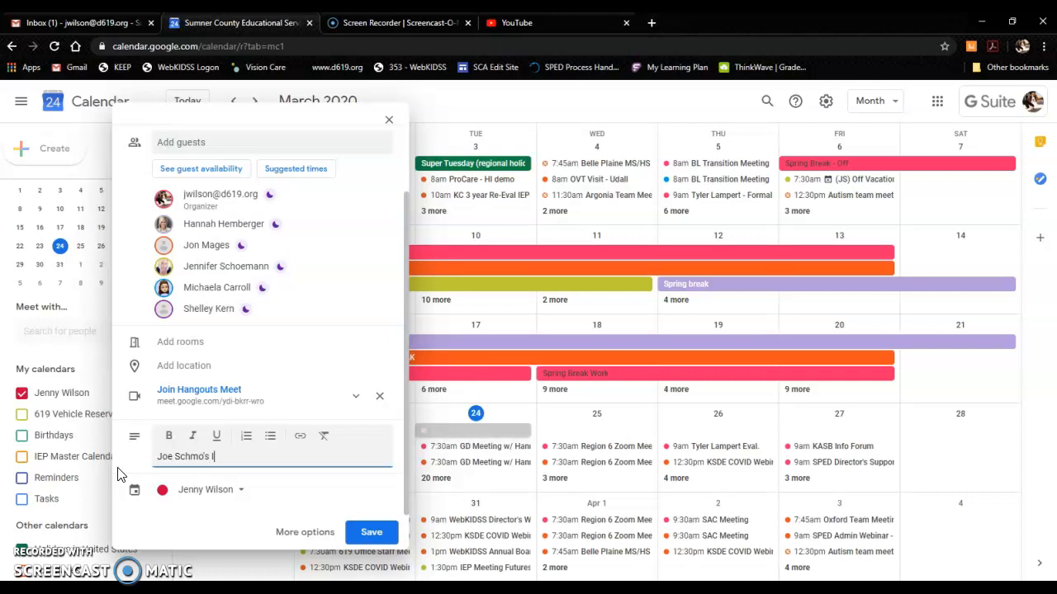
text(CLP )
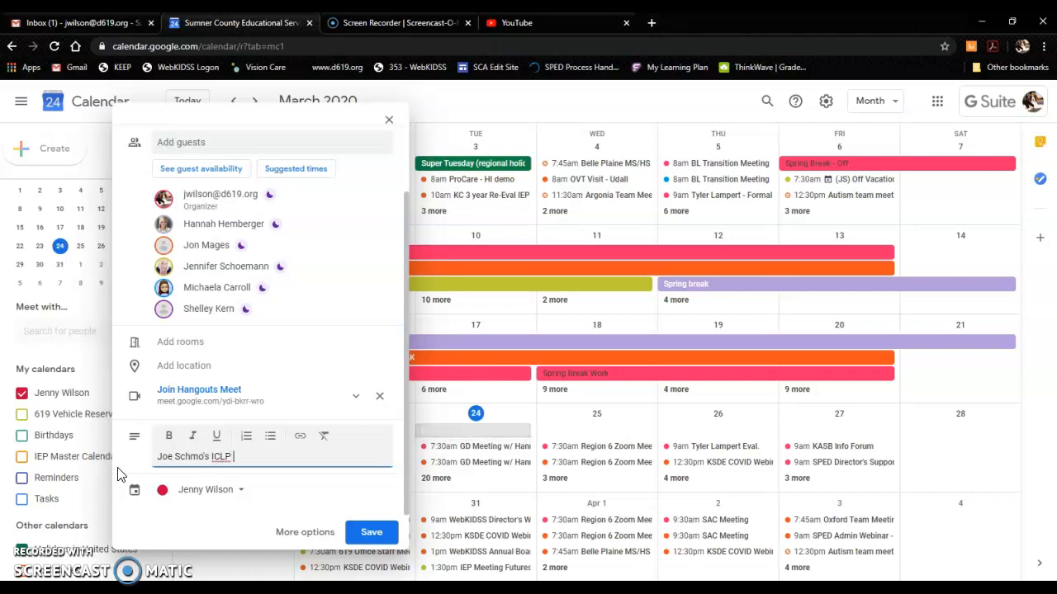
text(Planning)
- Replace the event description with "SCA Weekly Check-In"
drag(285, 456, 123, 439)
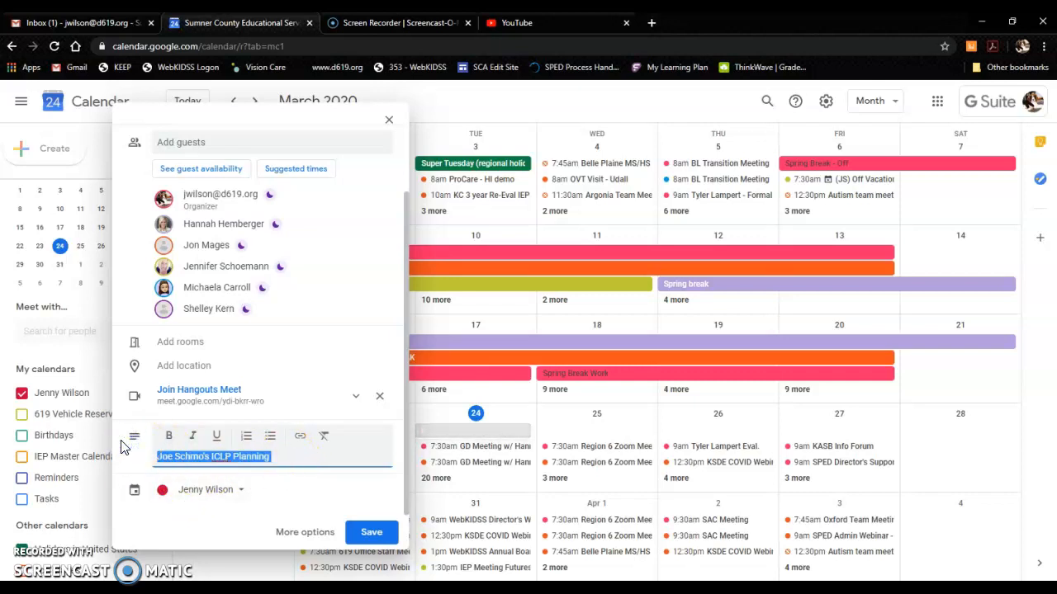
text(SCA Weekly )
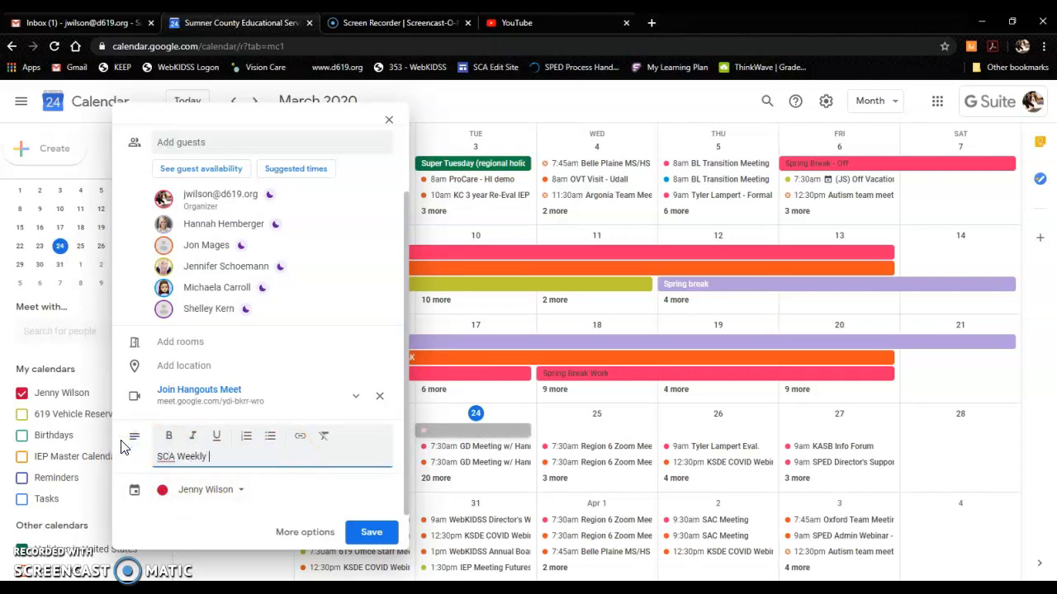
text(Check-In)
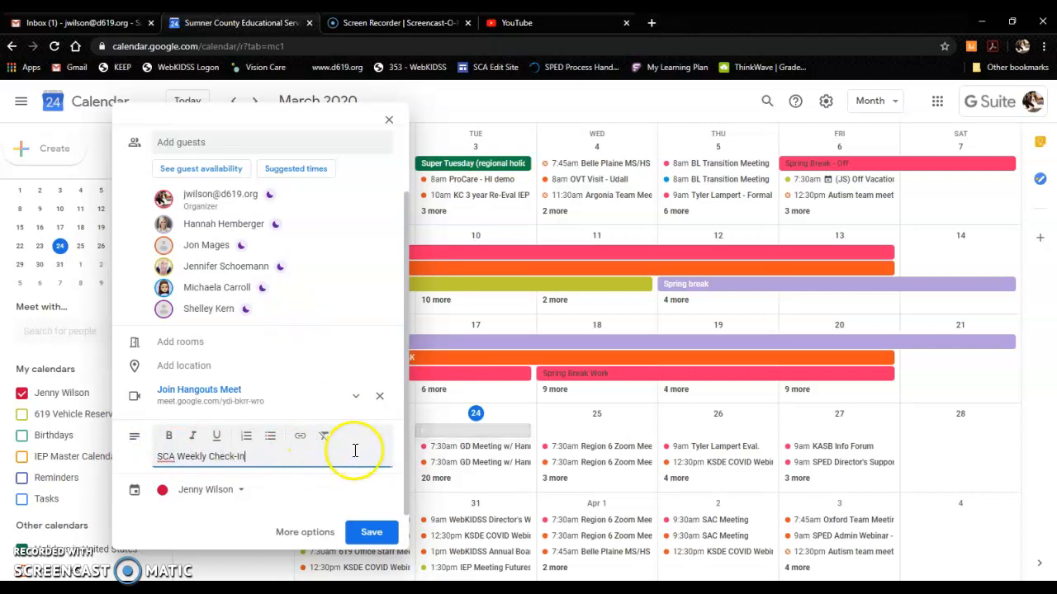
click(363, 534)
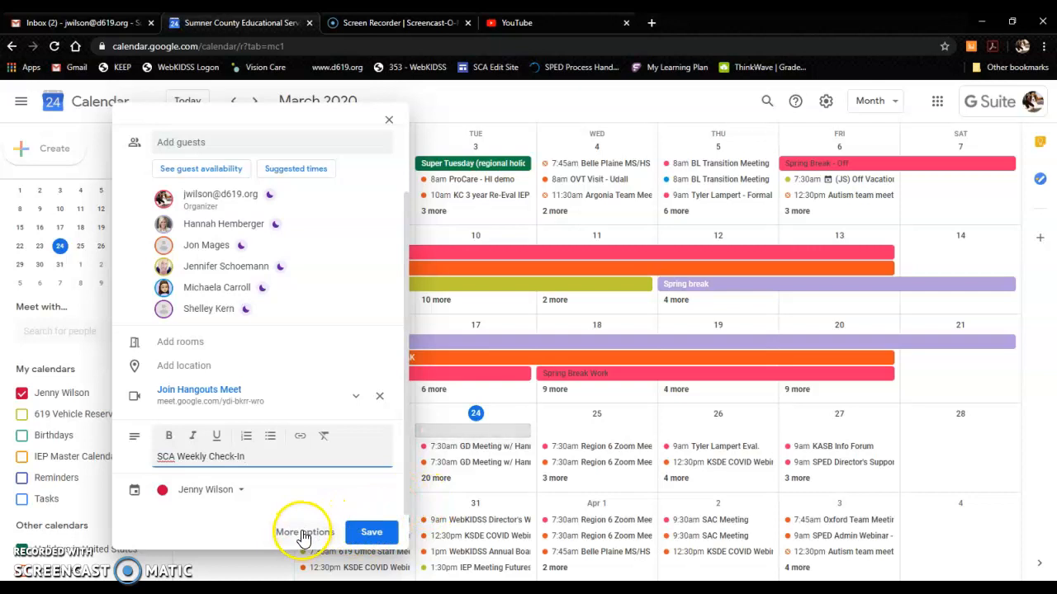
- Open the event's full details and set a custom recurrence of every 1 week on Tuesday, ending on Jun 23, 2020
click(304, 532)
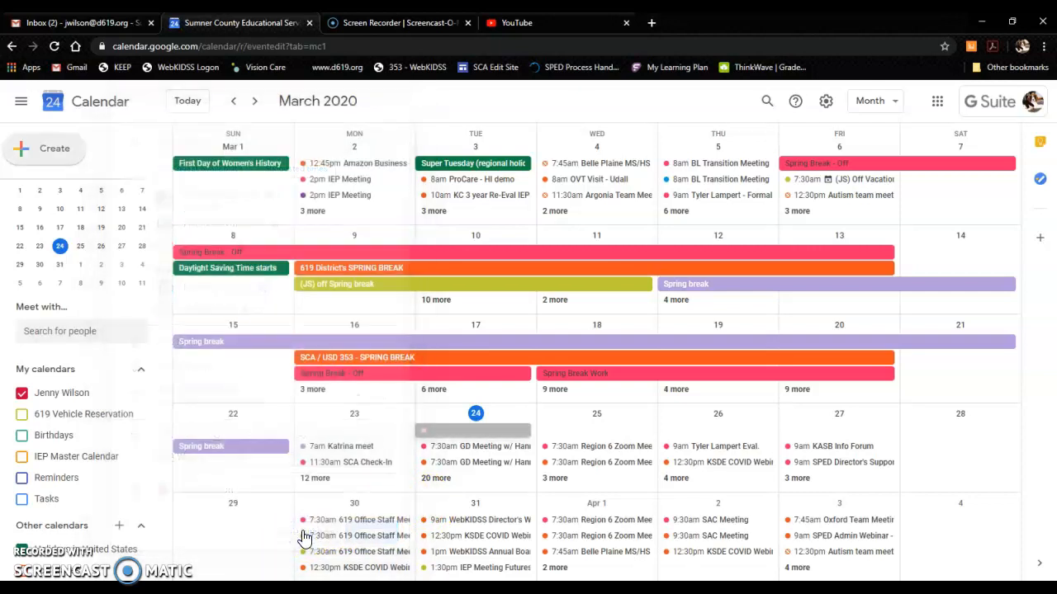
scroll(374, 431, down, 1)
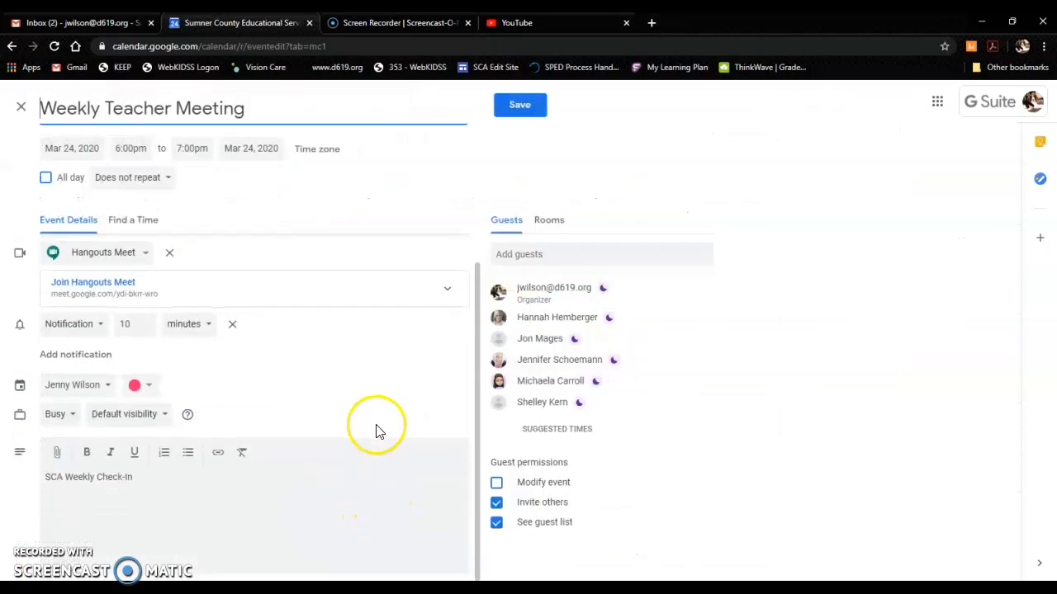
scroll(401, 431, up, 1)
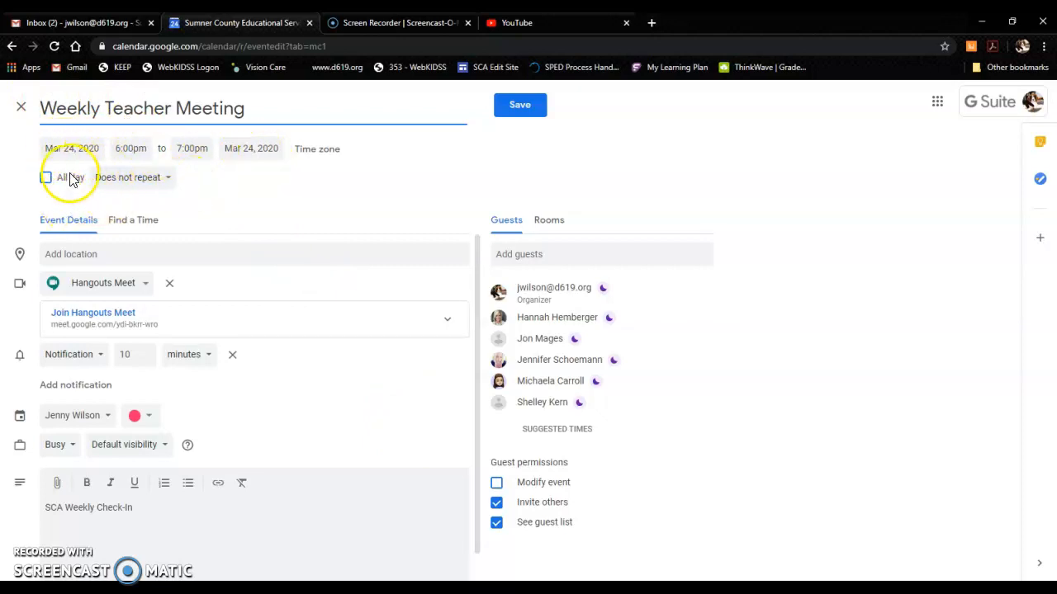
click(107, 180)
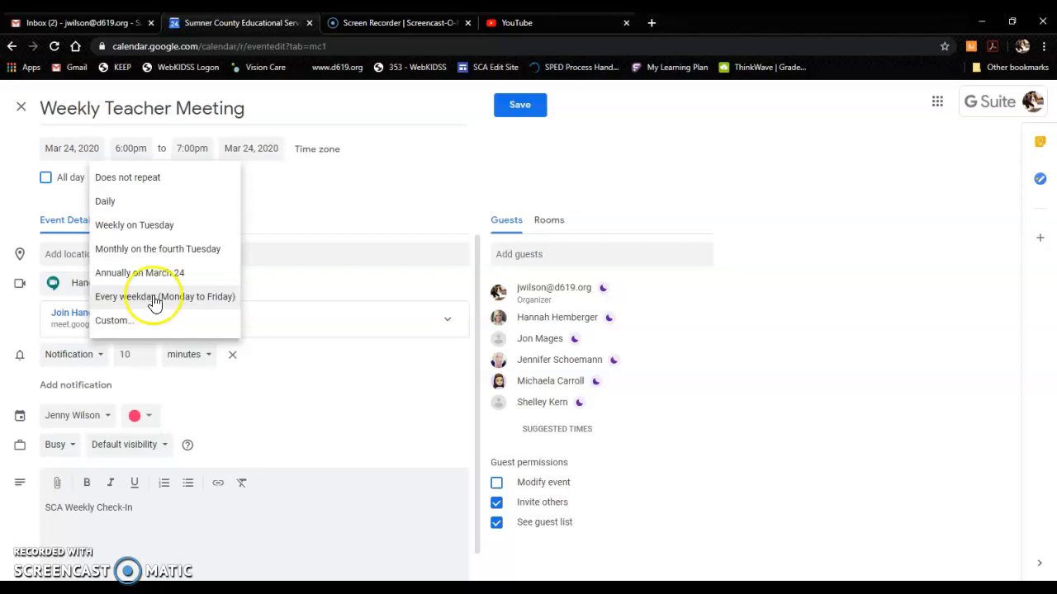
click(116, 323)
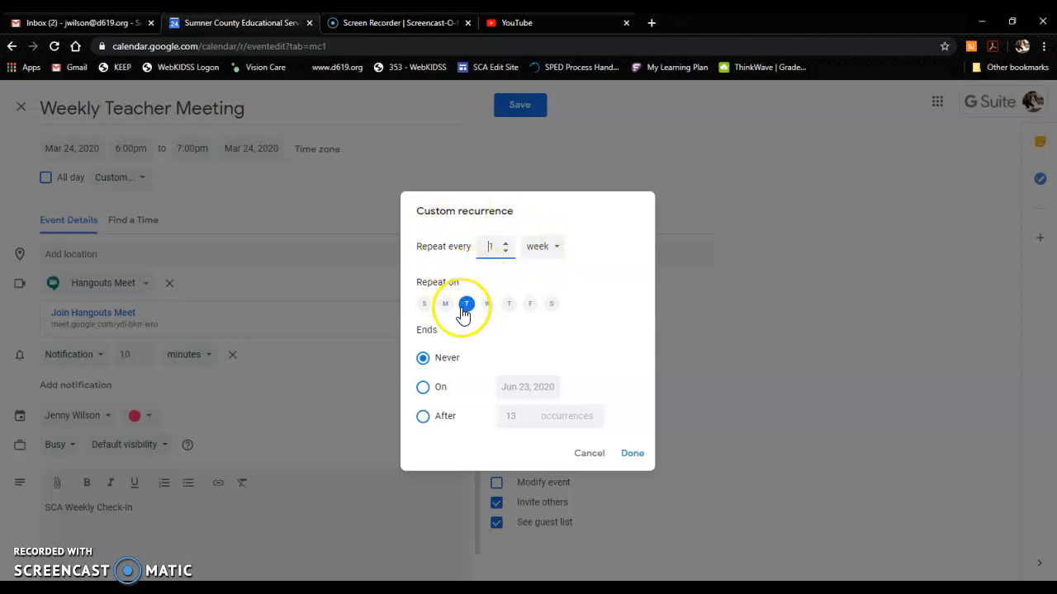
click(424, 389)
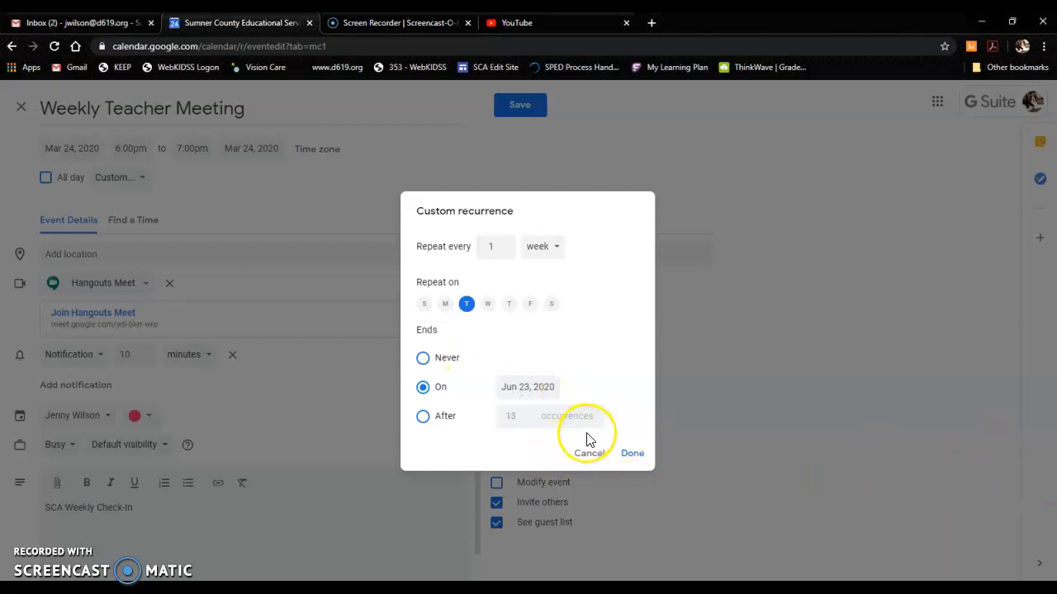
click(629, 455)
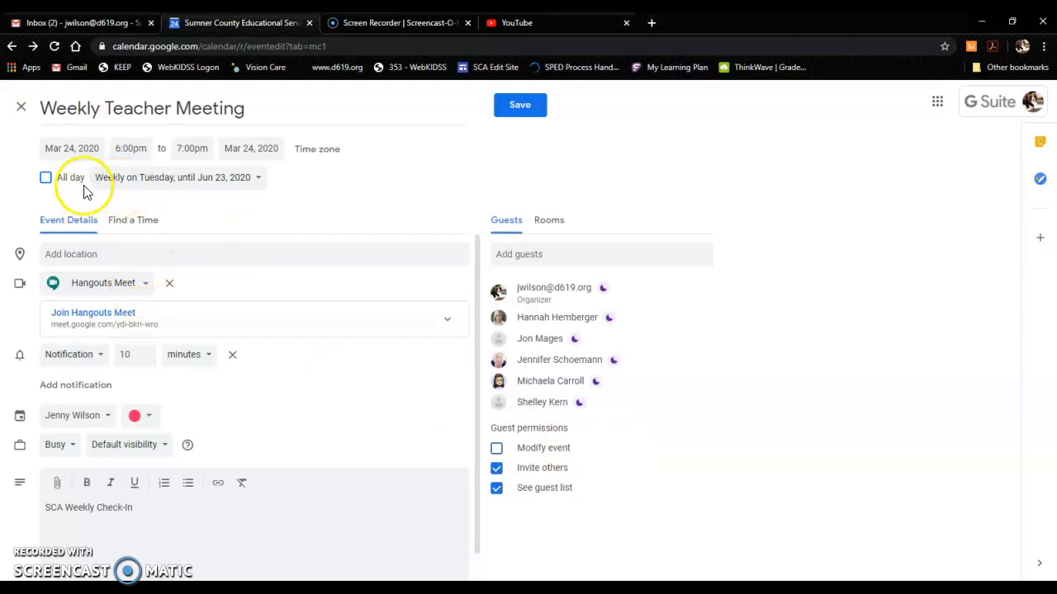
- Try ending the custom recurrence after 9 occurrences and switch back to the Jun 23, 2020 end date
click(171, 180)
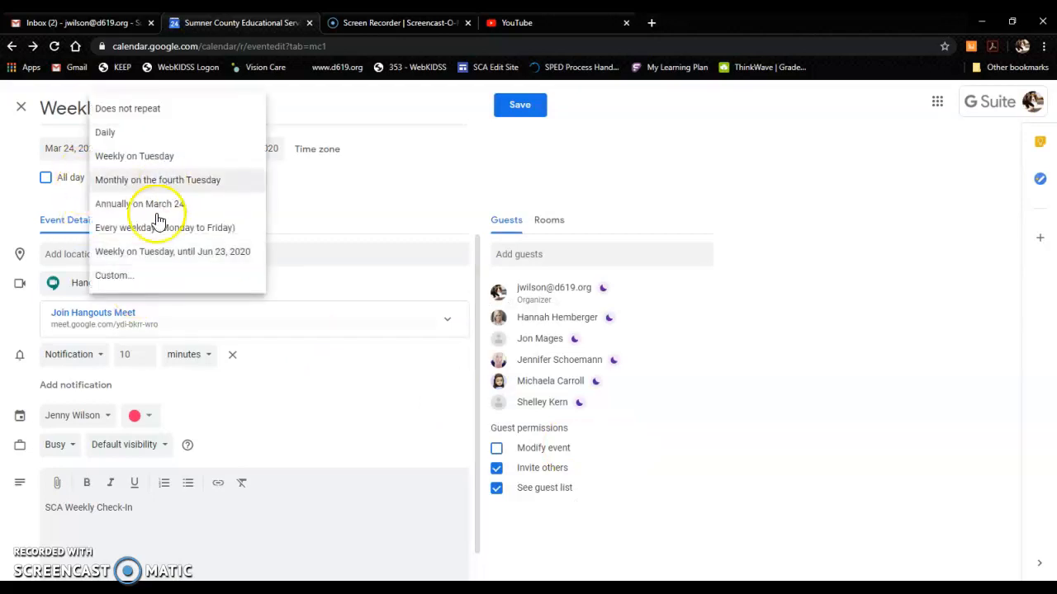
click(134, 276)
click(435, 420)
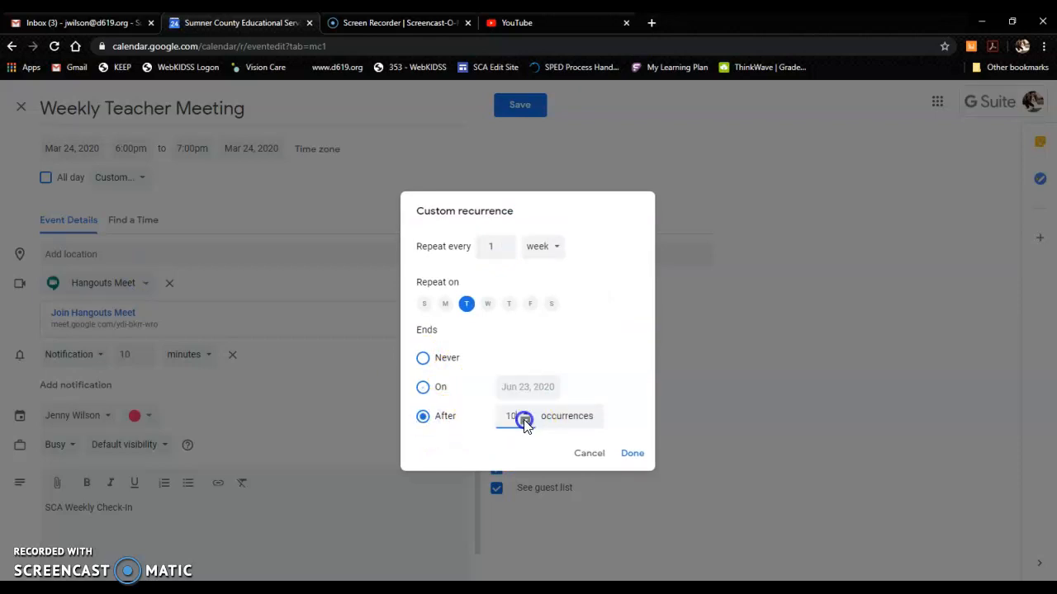
click(527, 415)
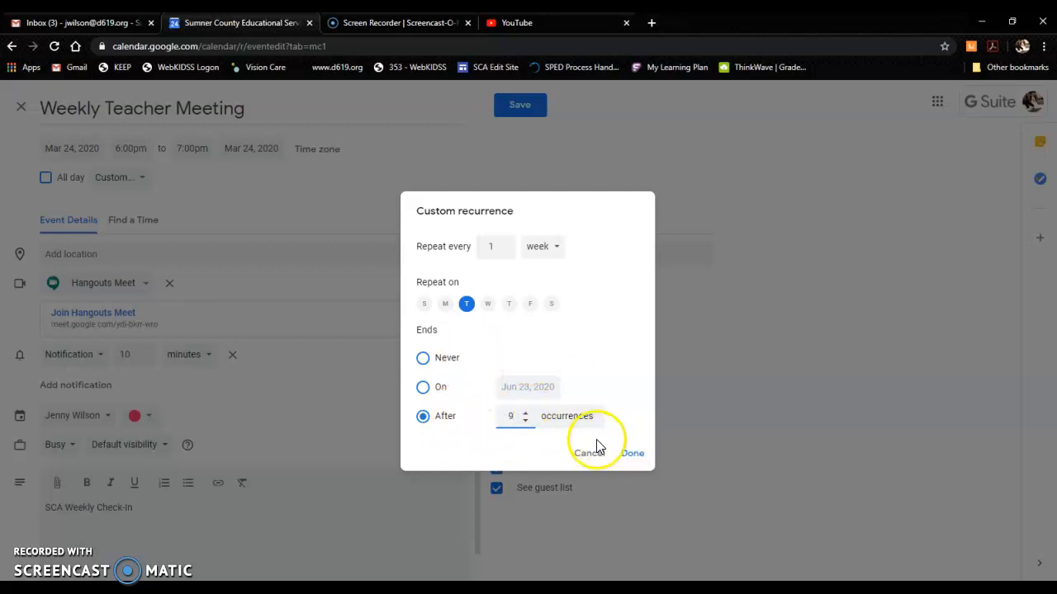
click(423, 388)
click(630, 454)
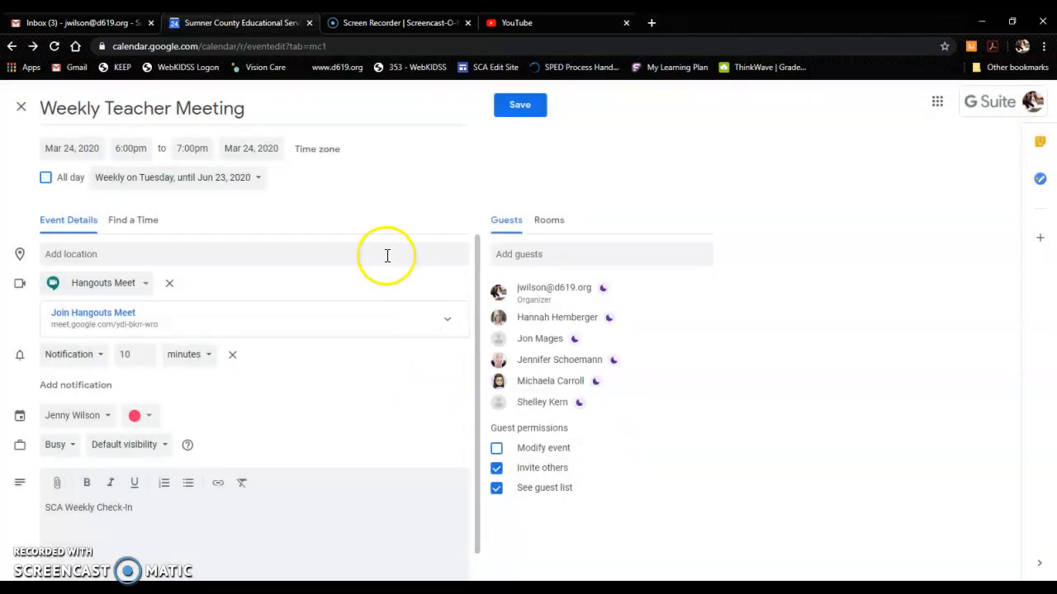
- Save the Weekly Teacher Meeting event, send invitation emails to the guests and dismiss the saving notice
click(517, 108)
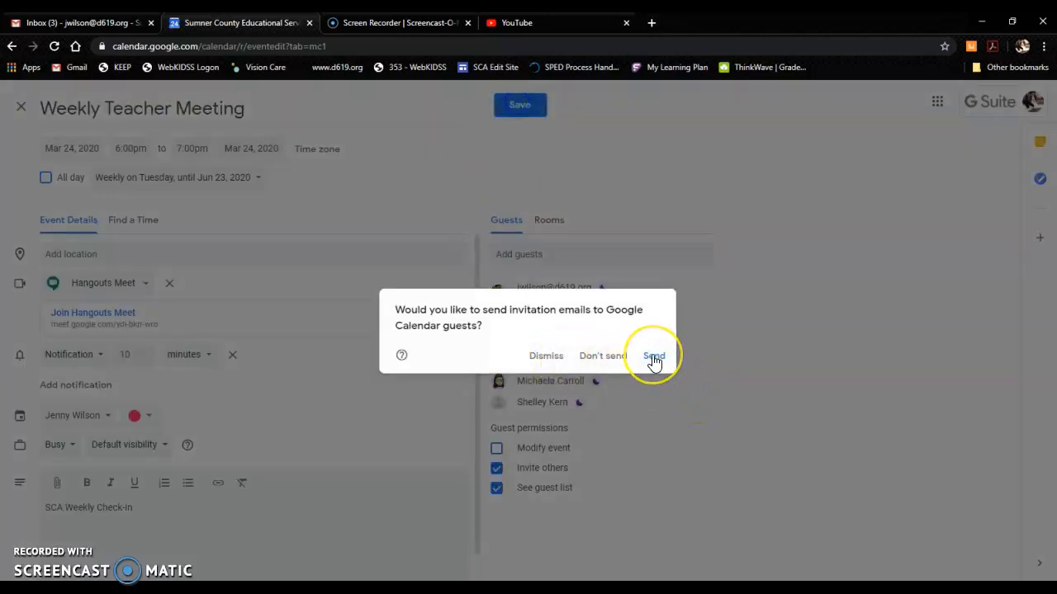
click(653, 359)
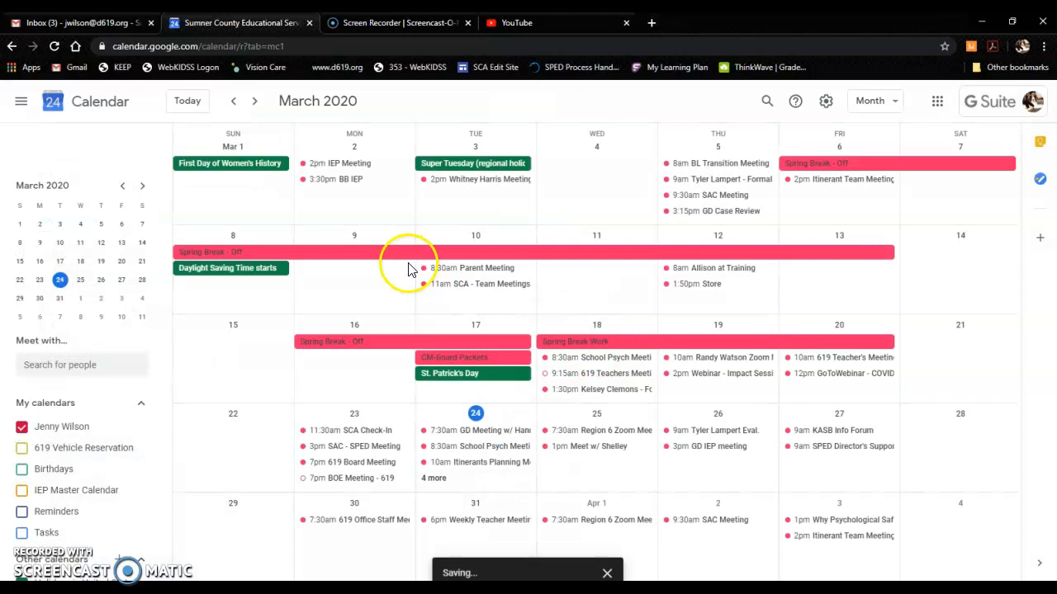
click(608, 565)
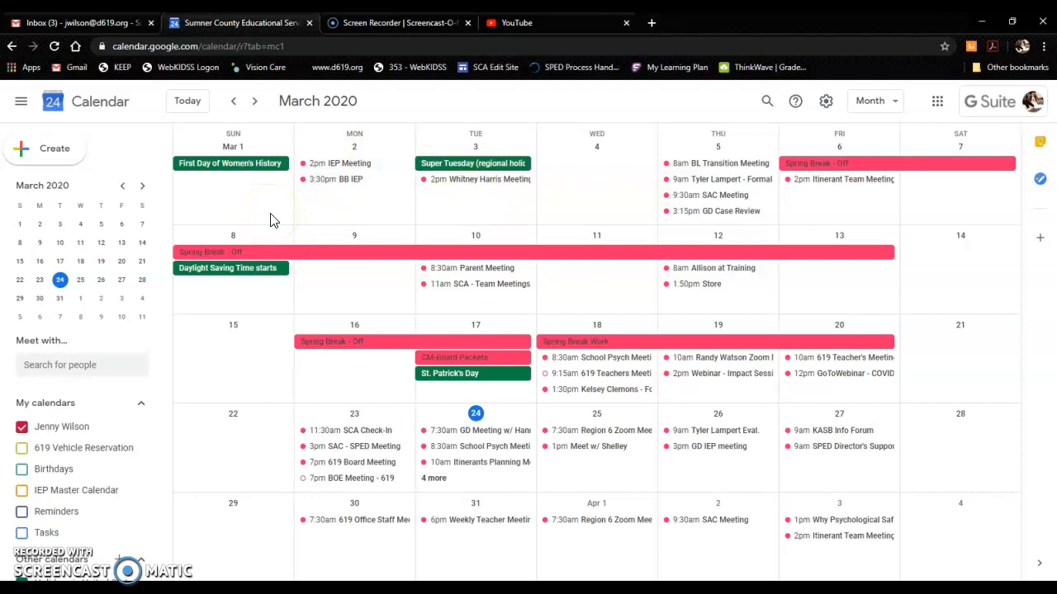
click(106, 29)
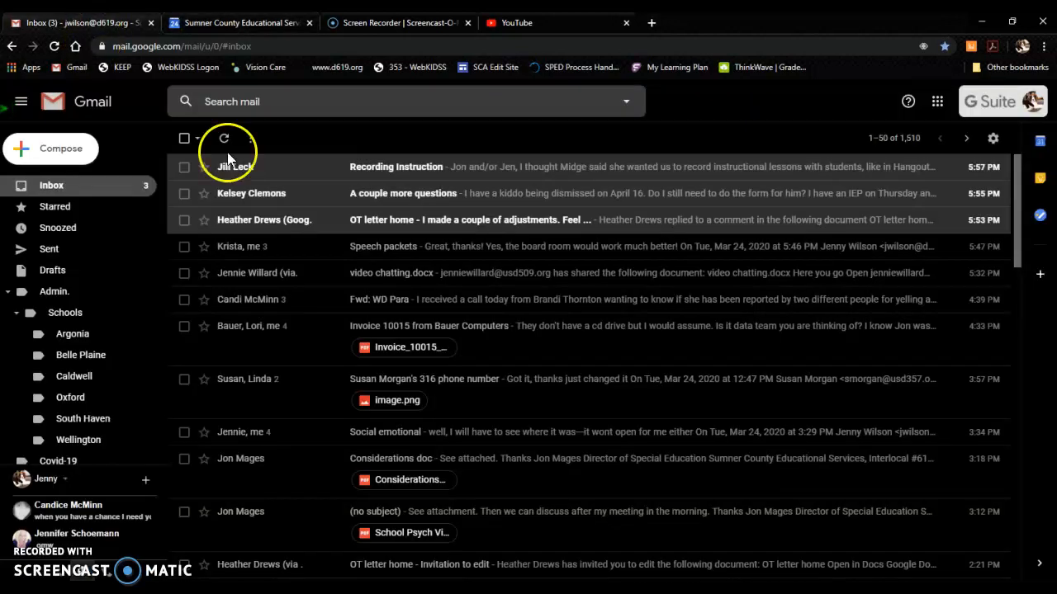
click(520, 22)
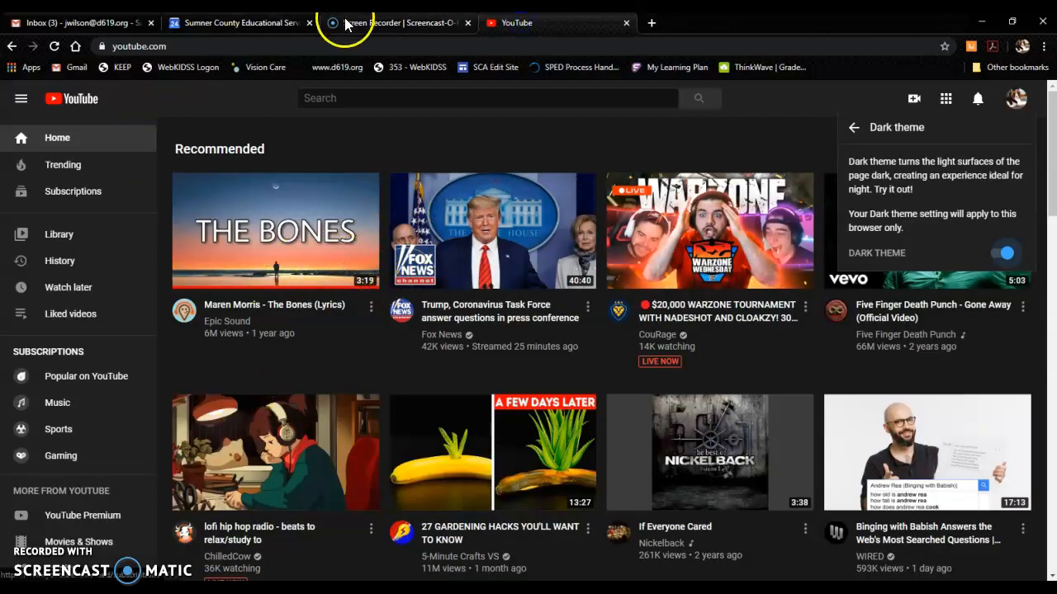
click(346, 23)
click(266, 22)
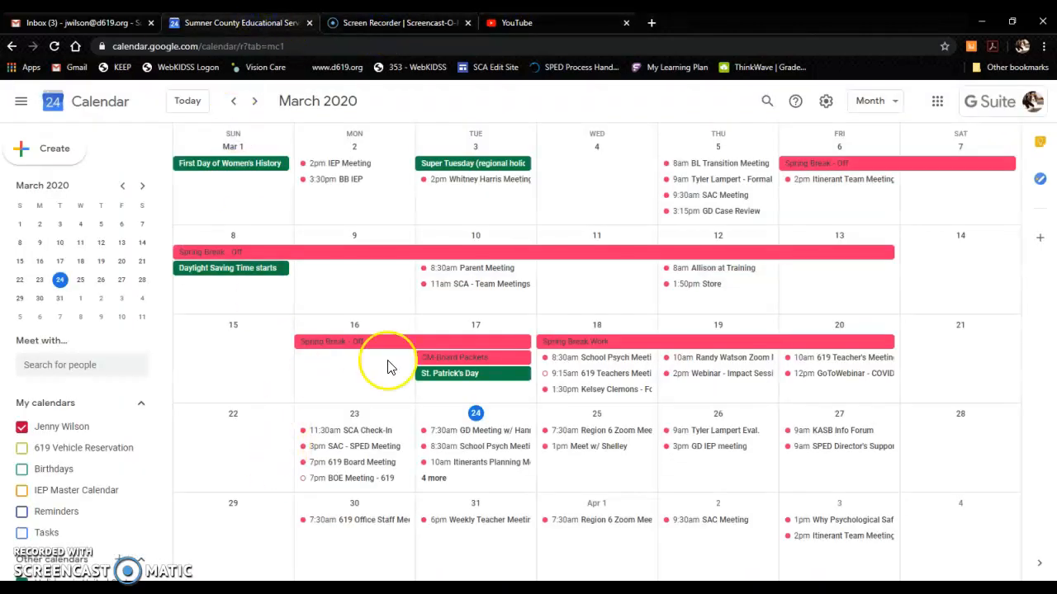